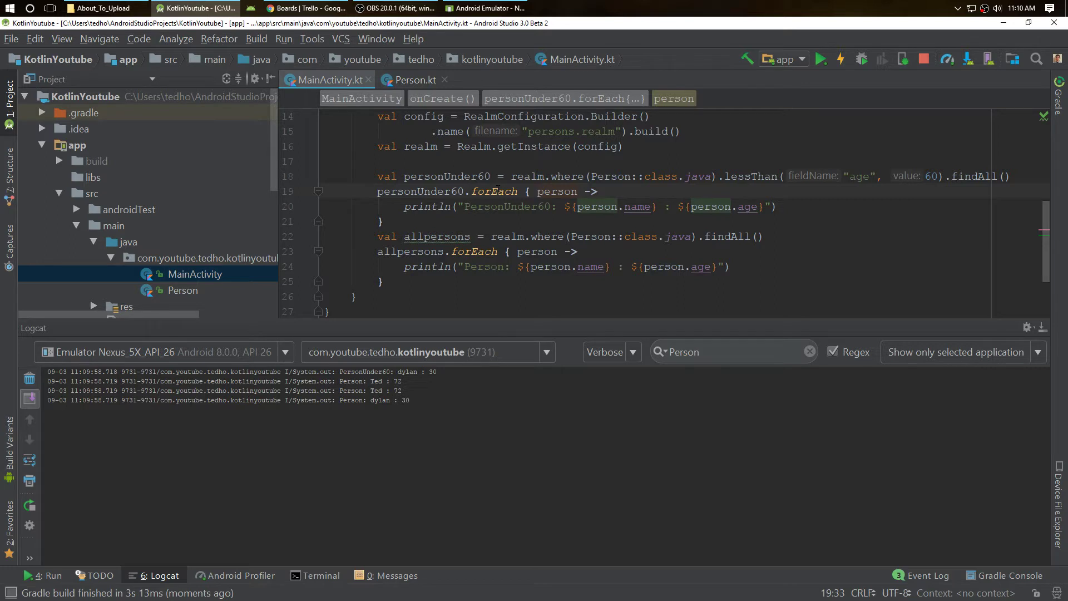
Step: Review the under-60 query, then start a new line in the personUnder60.forEach loop above println
click(546, 175)
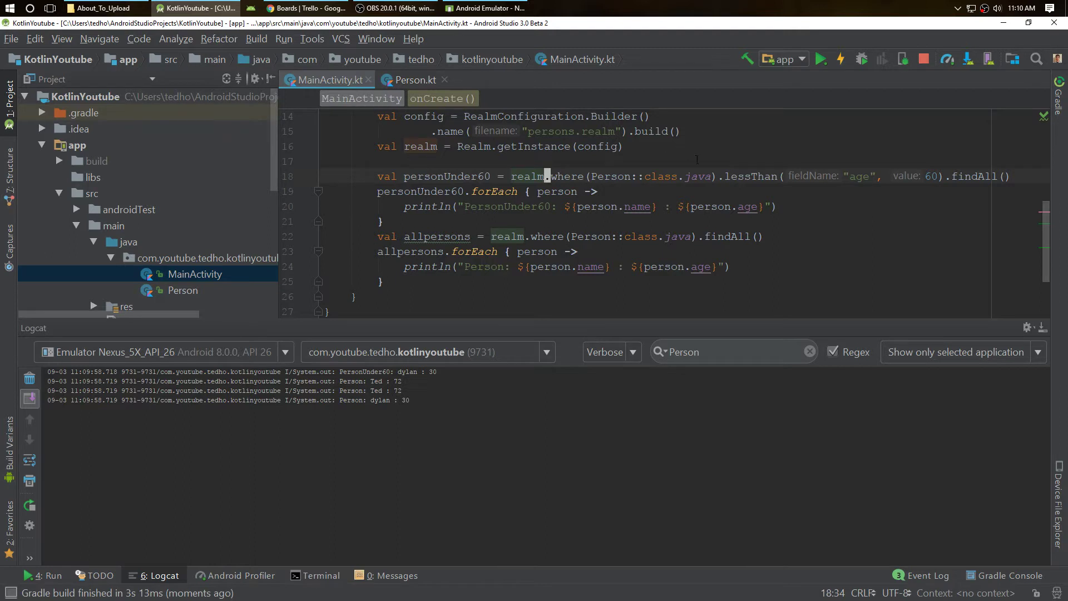
drag(776, 205, 404, 206)
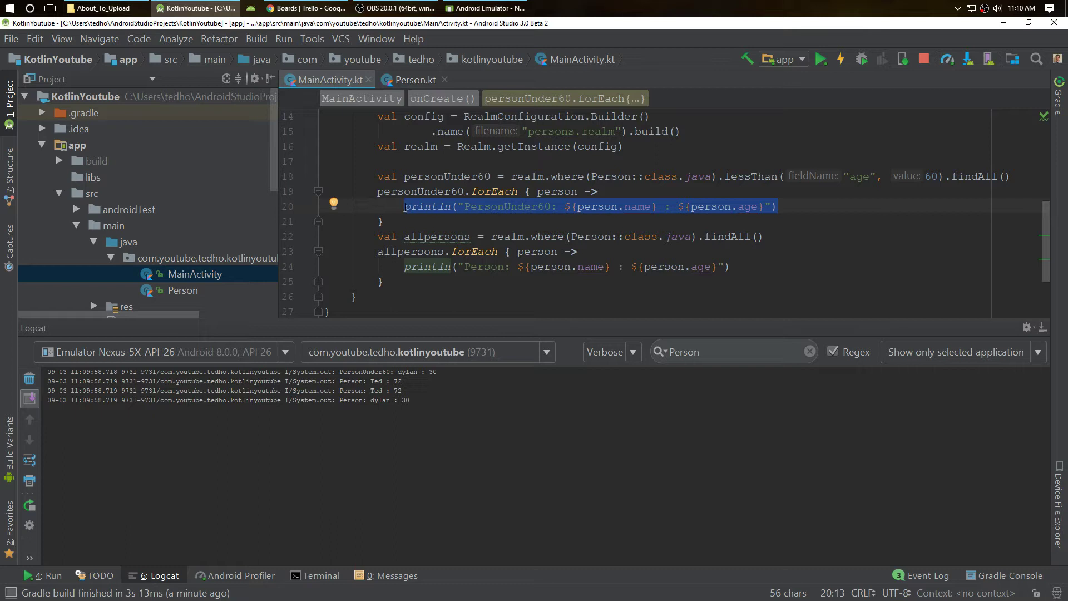
click(610, 190)
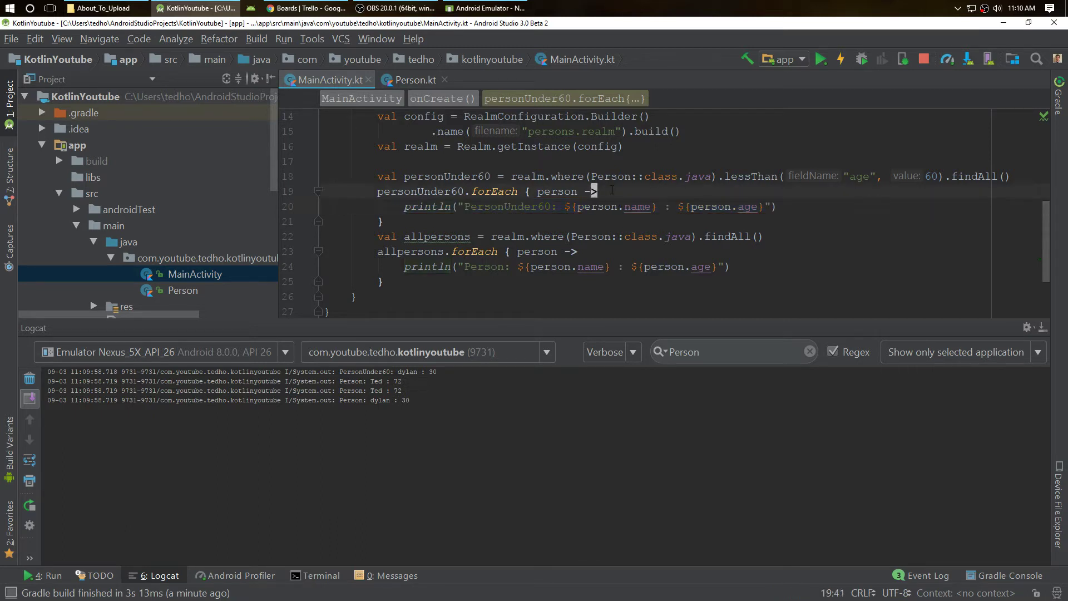
key(Down)
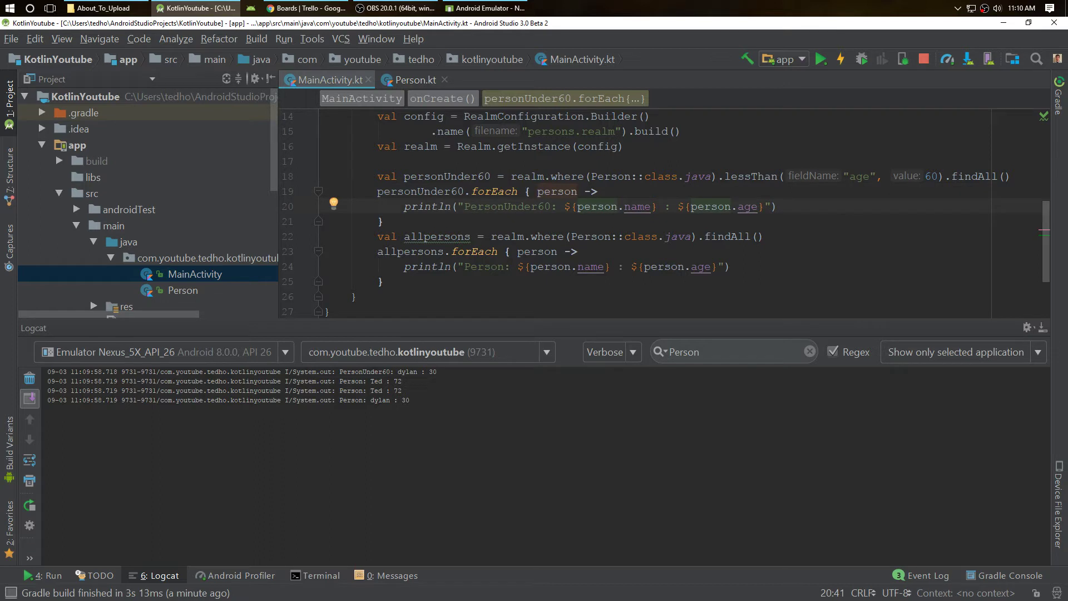
key(ctrl+y)
key(ctrl+z)
Step: Add 'person.age = 80' as the first statement of the under-60 loop
key(ctrl+alt+Return)
text(person.)
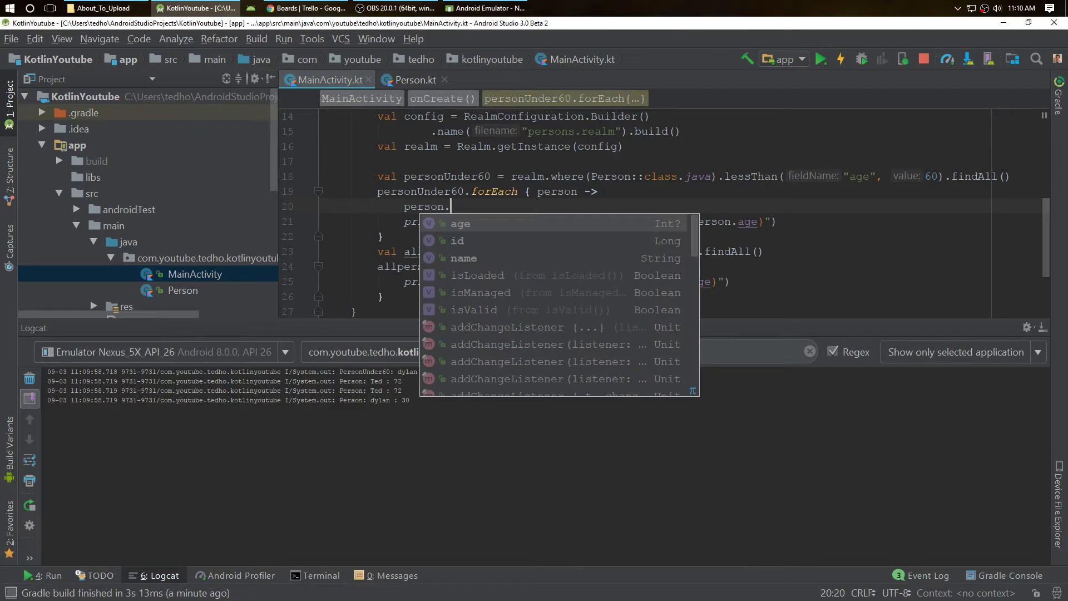
key(Return)
text(80)
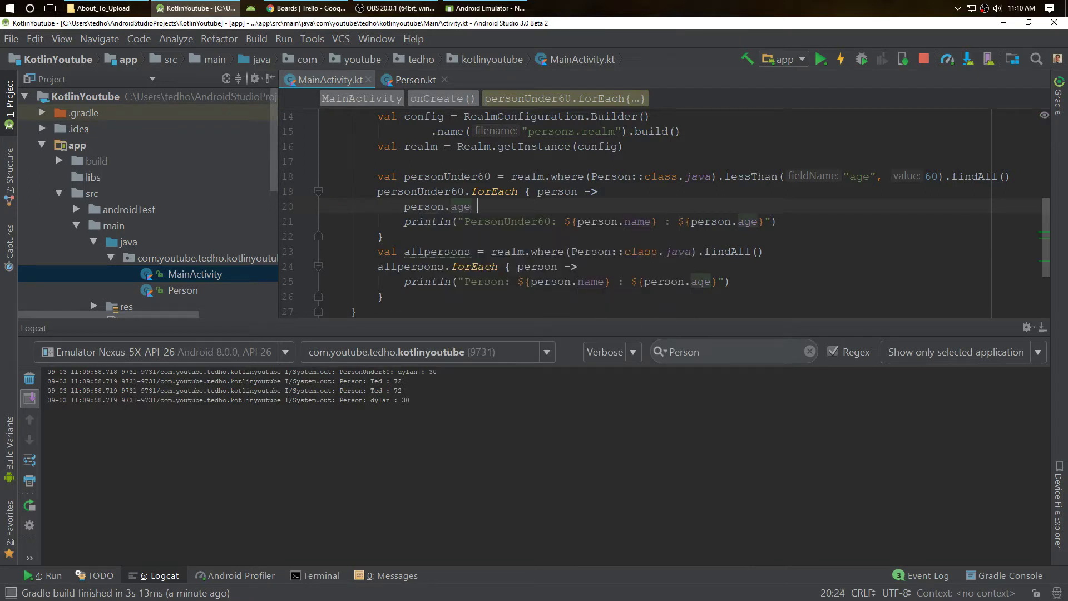
key(shift+Left)
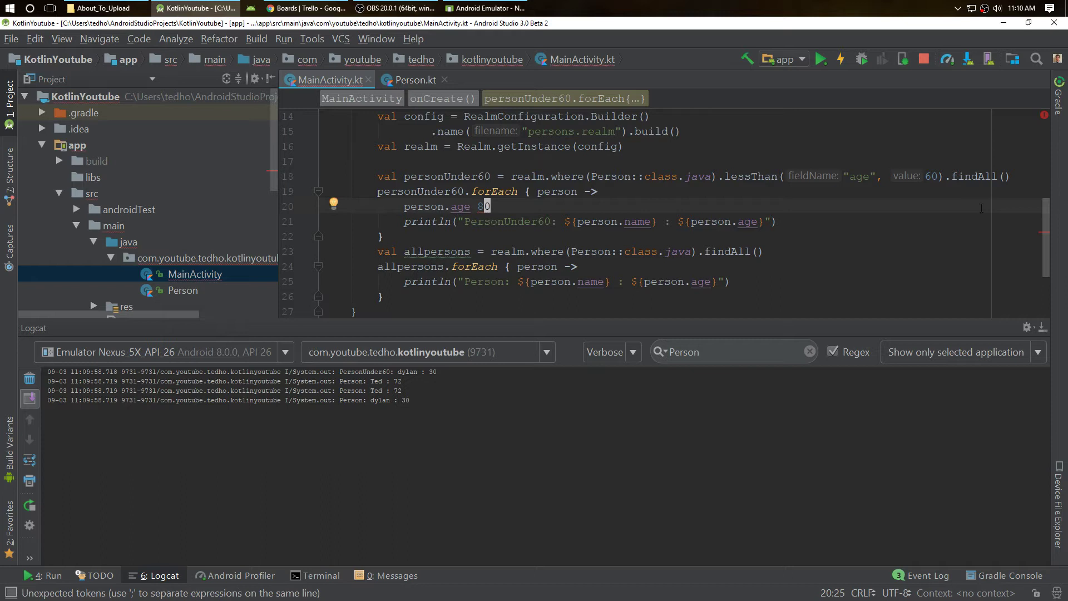
key(Left)
text(=)
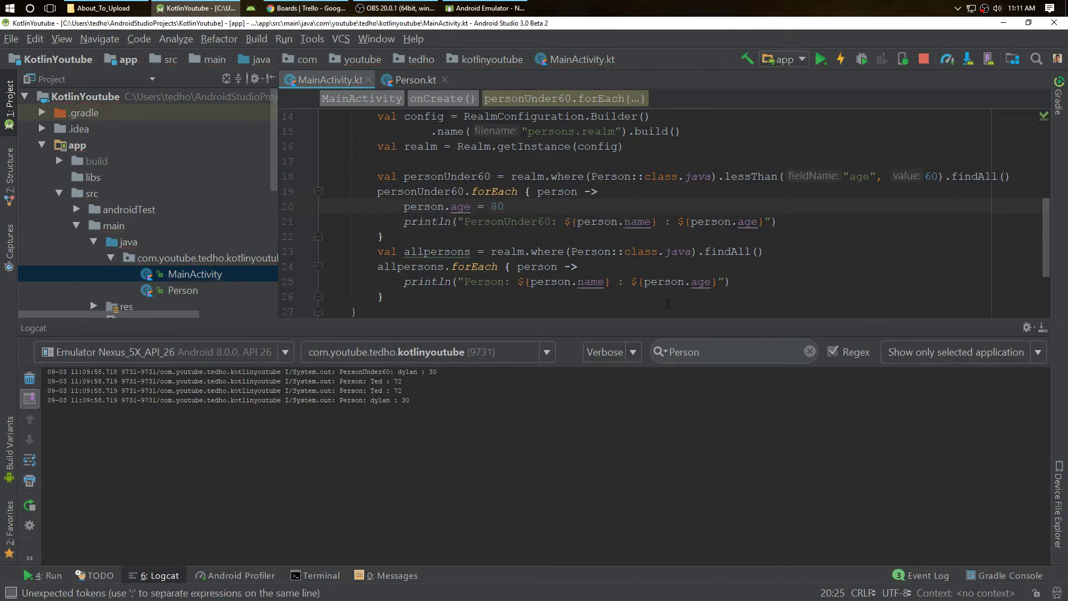
Step: Highlight dylan's PersonUnder60 log entry and then all four Logcat lines
drag(436, 372, 342, 371)
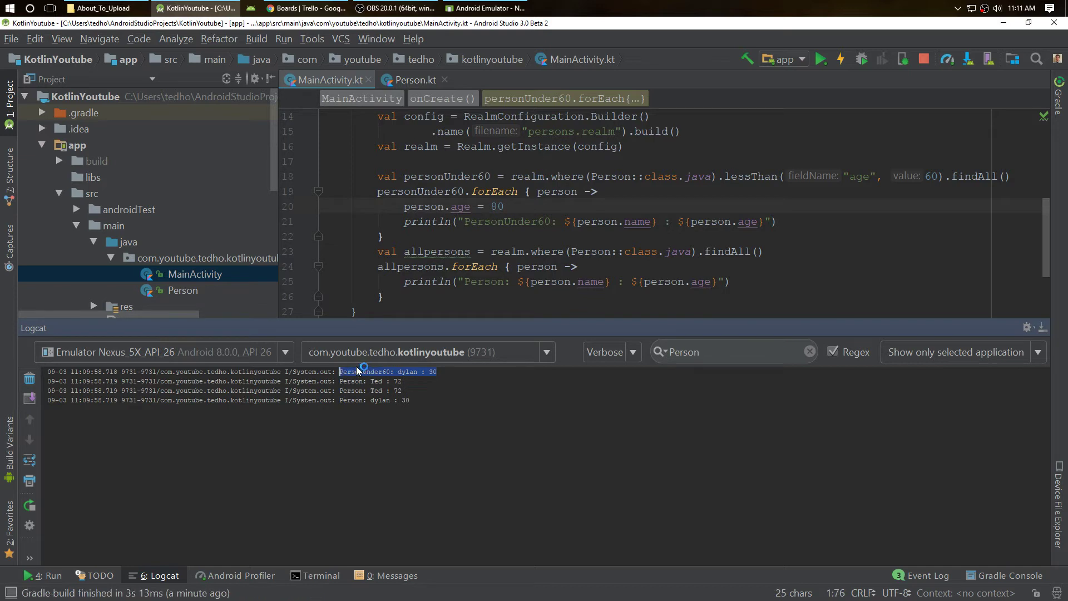
click(461, 375)
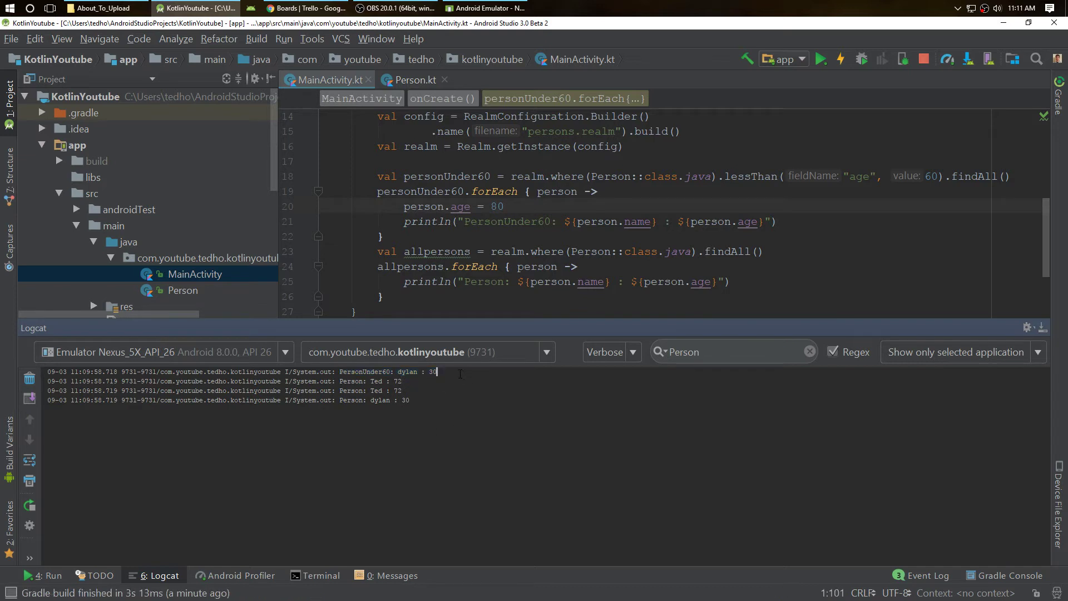
drag(411, 400, 339, 371)
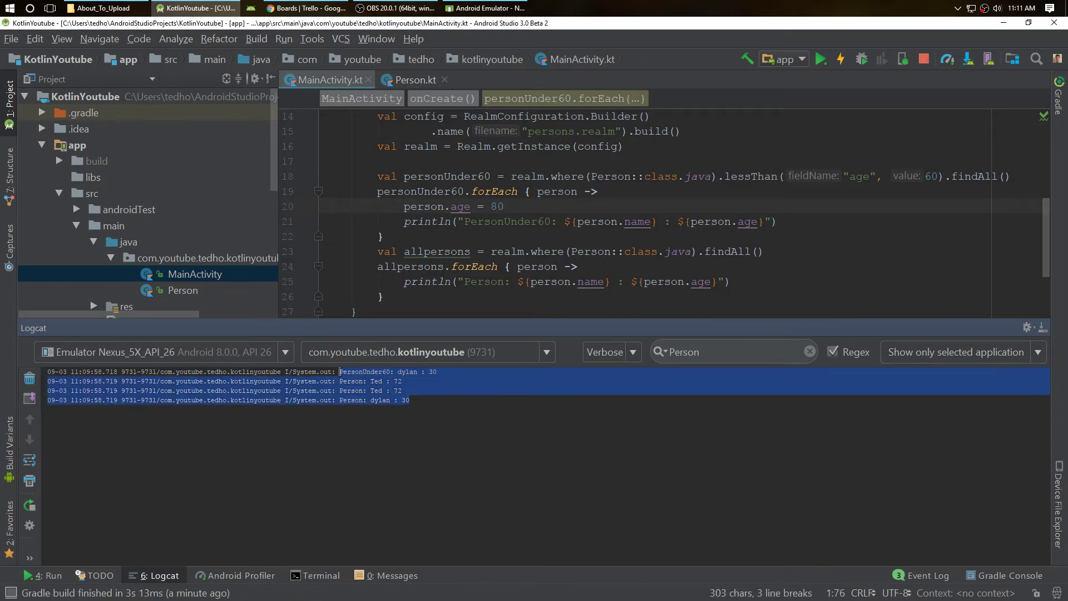
click(340, 372)
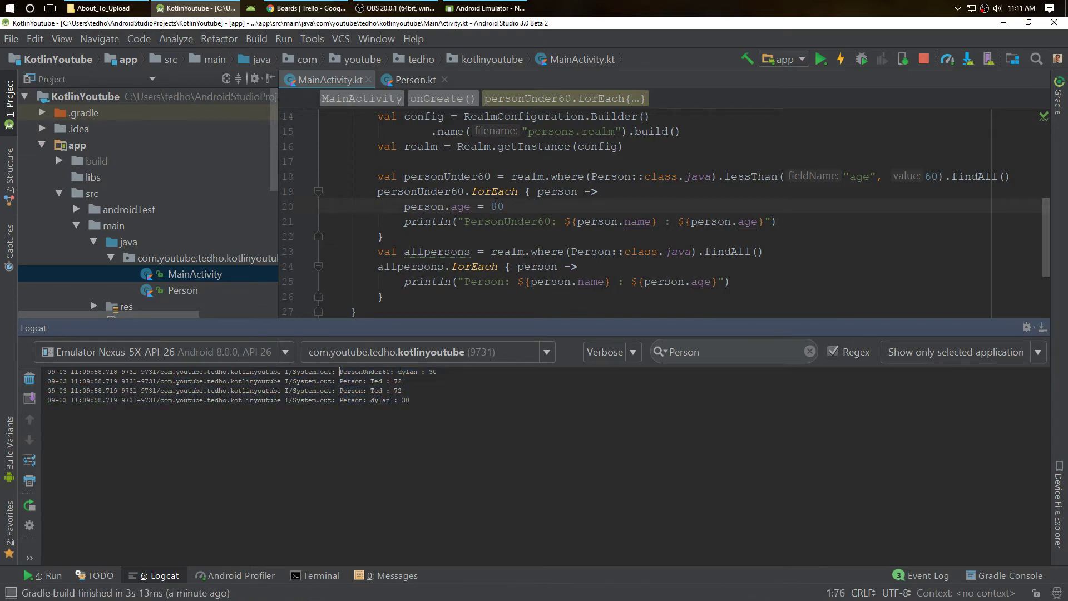
Step: Run the app, follow the write-transaction crash's stack trace, and close PersonRealmProxy.java
click(821, 59)
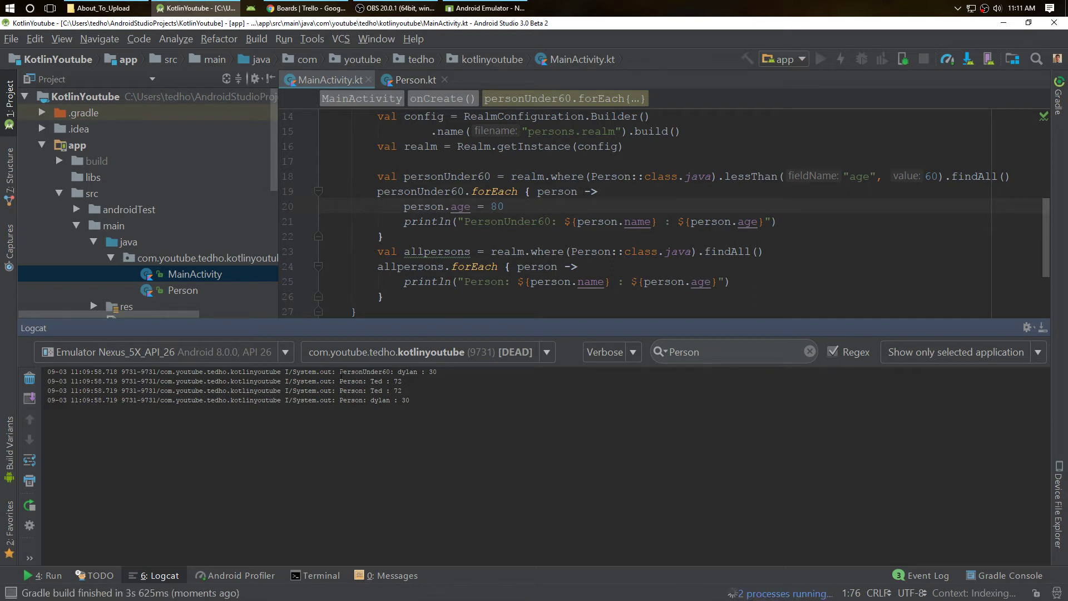
drag(339, 371, 438, 371)
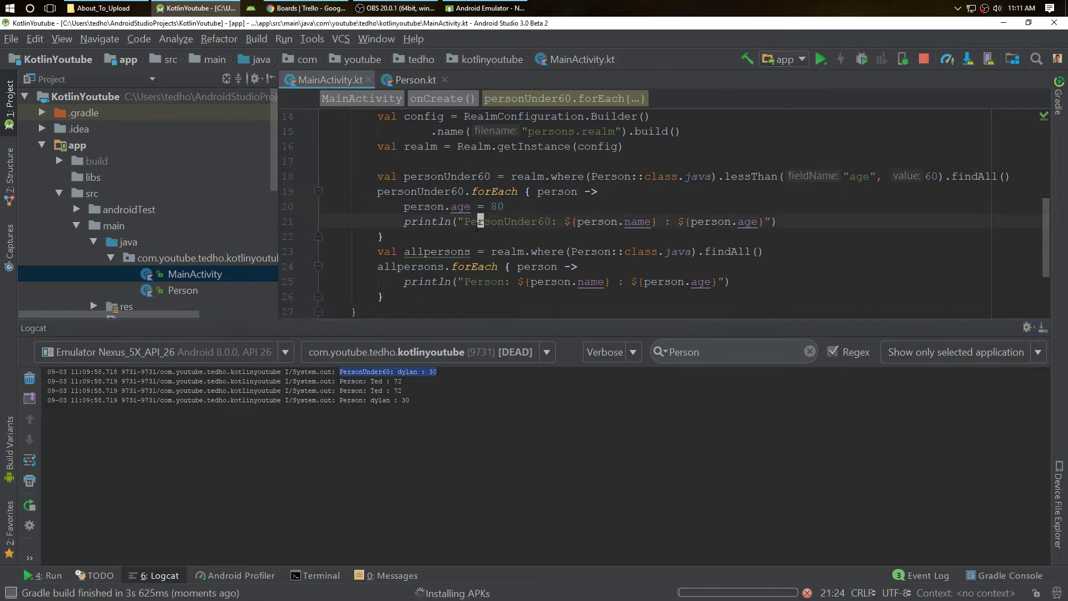
double_click(509, 221)
click(553, 221)
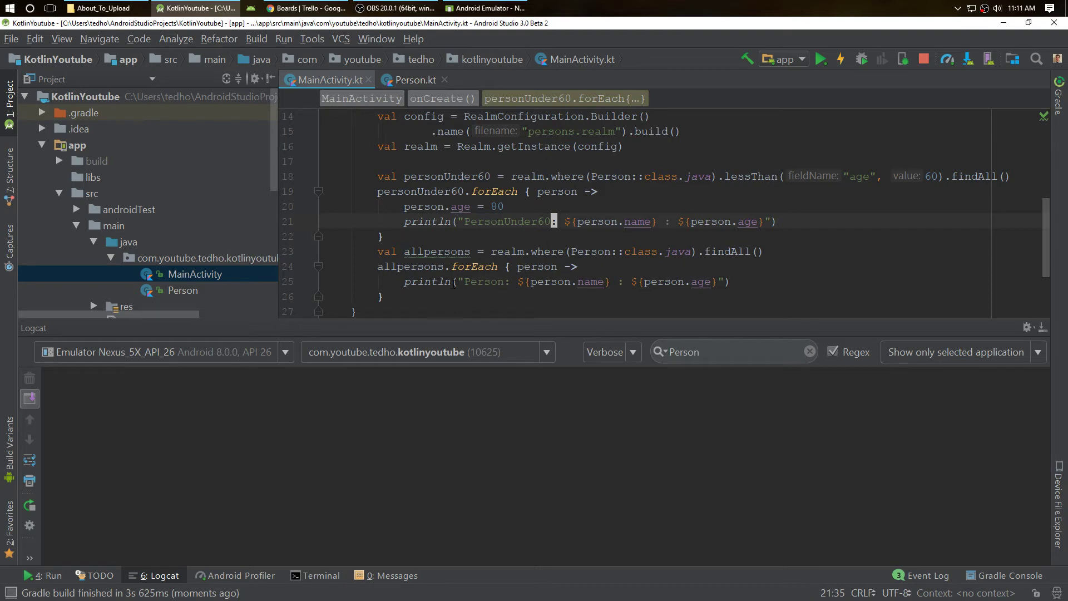
scroll(722, 460, down, 1)
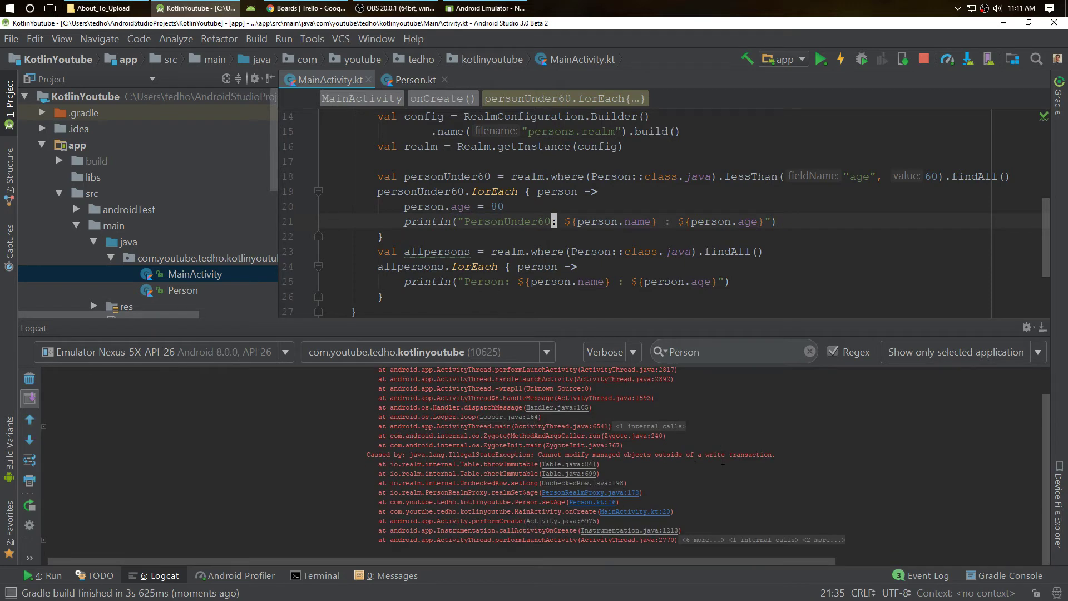
click(592, 493)
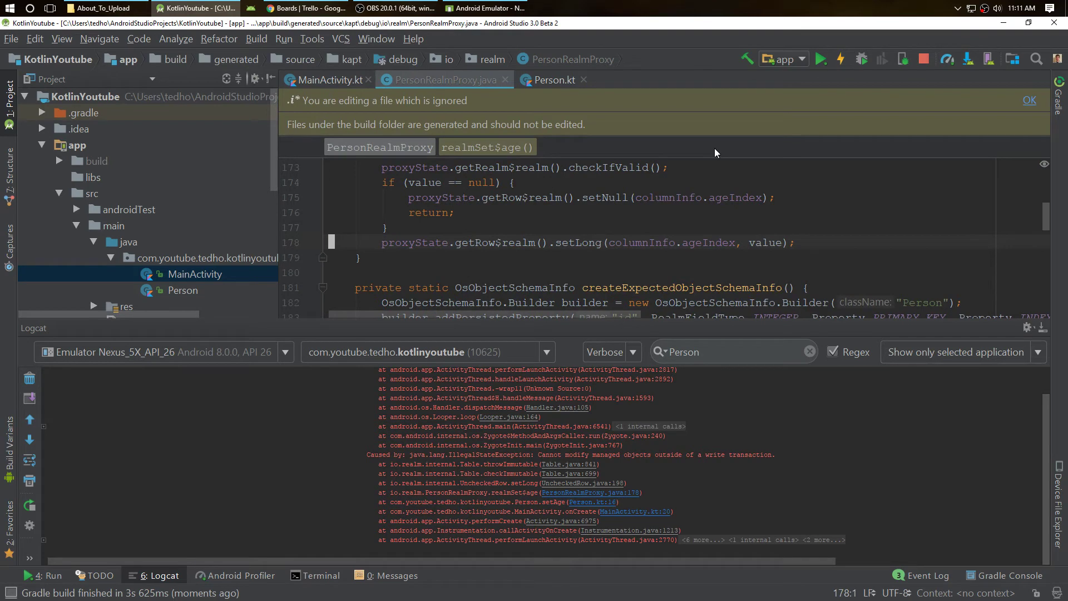
click(506, 79)
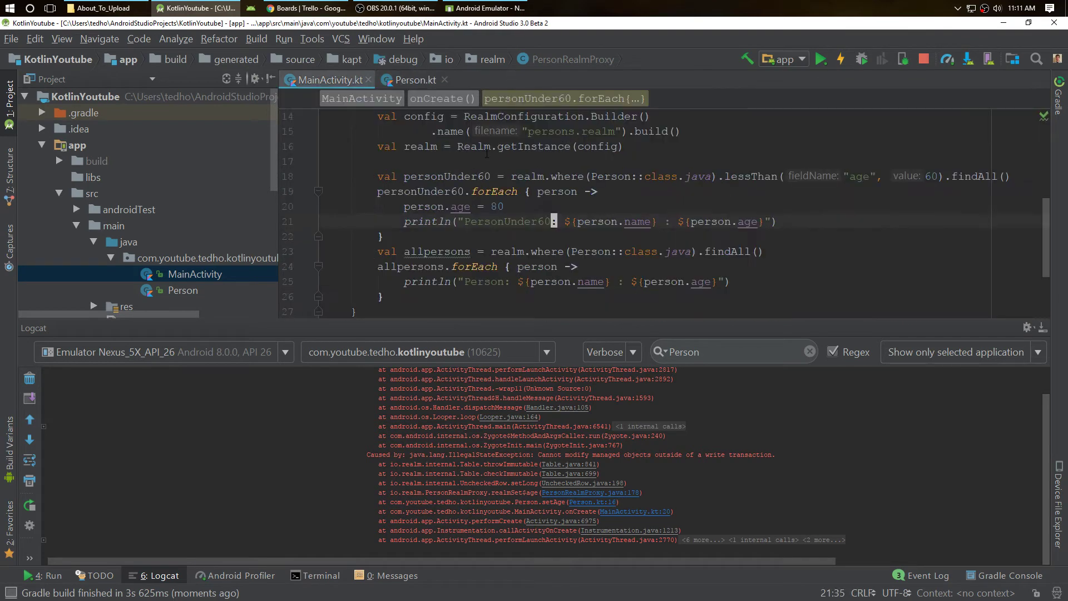
Step: Insert realm.beginTransaction() above the 'person.age = 80' line
click(528, 191)
key(End)
key(Return)
text(realm.be)
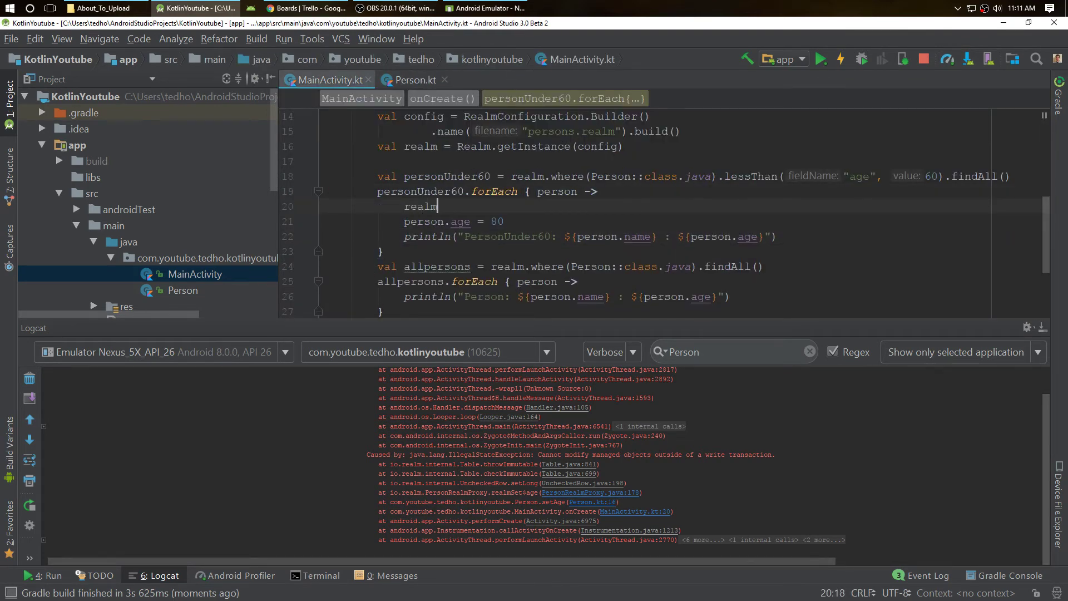
key(Return)
Step: Add realm.commitTransaction() below the age assignment and rebuild with Shift+F10
key(Down)
key(End)
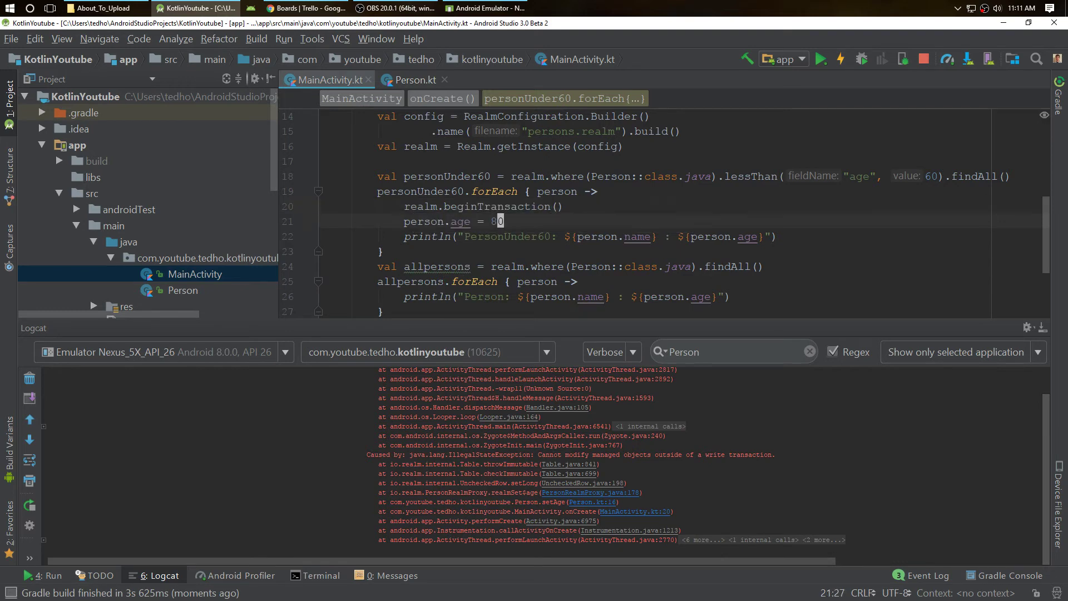
key(Return)
text(realm.commi)
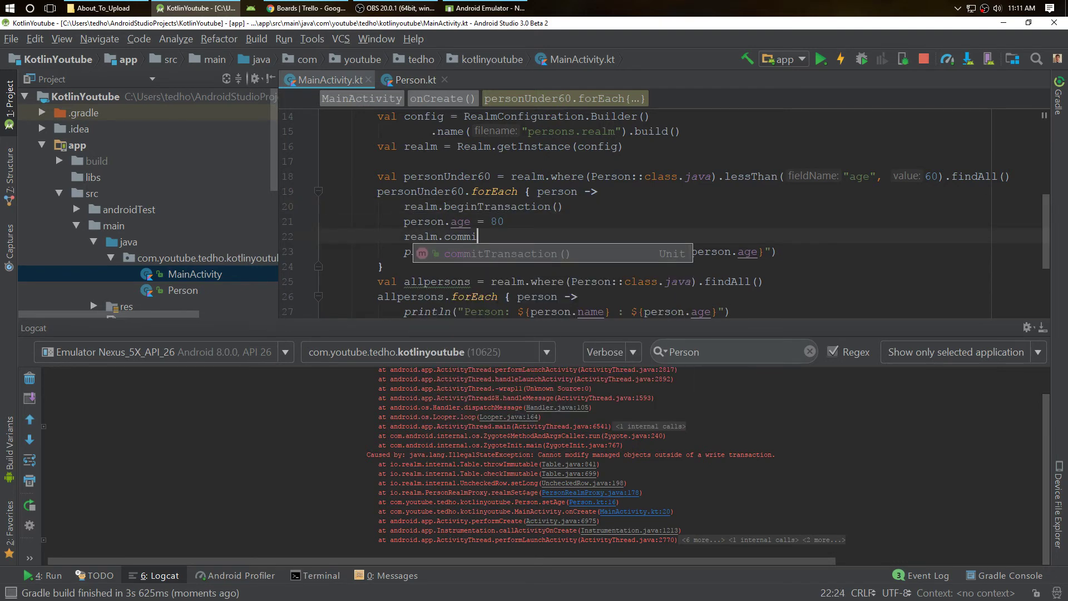
key(Return)
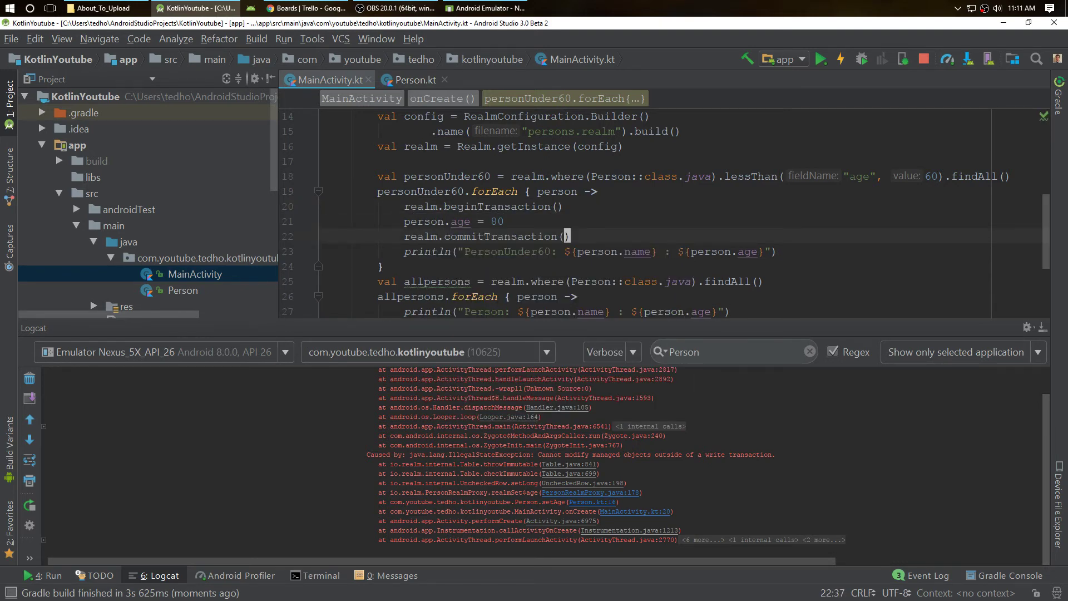
key(shift+F10)
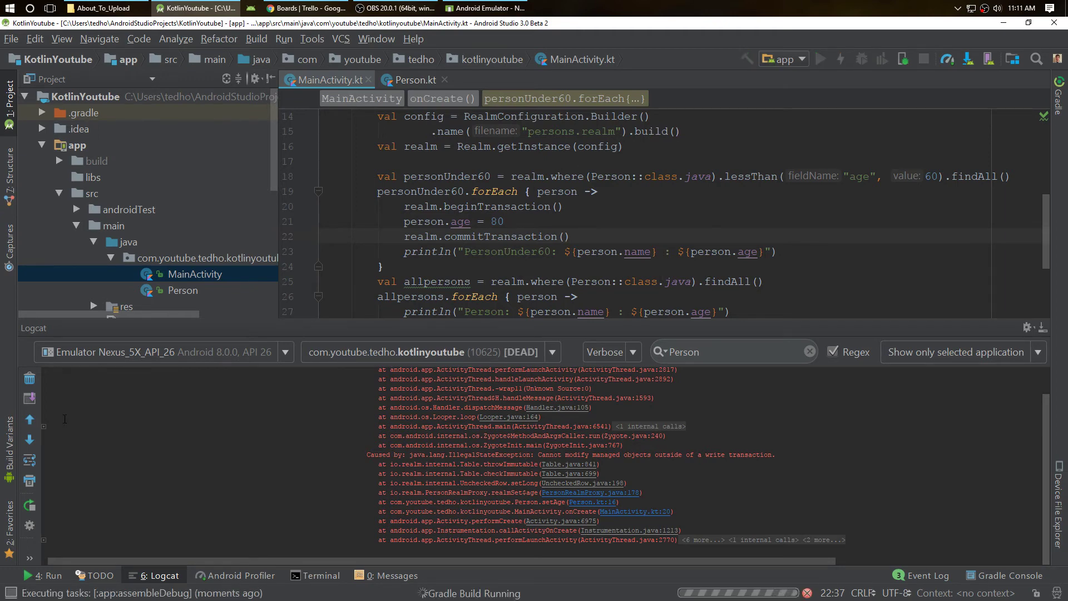
Step: Clear Logcat, highlight the age assignment, and run the app again
click(29, 378)
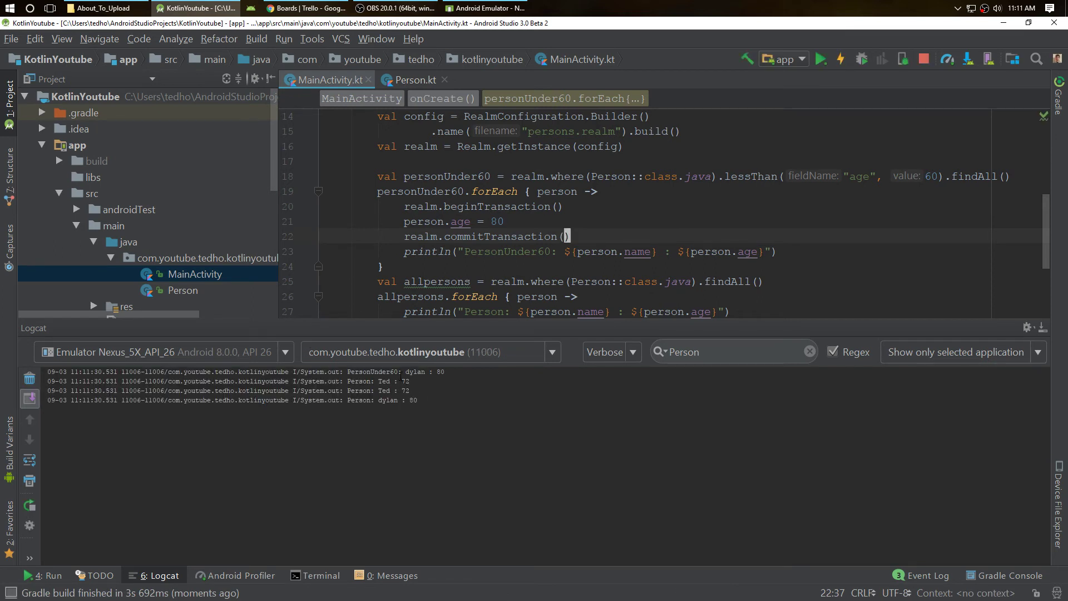
click(567, 206)
drag(504, 221, 409, 221)
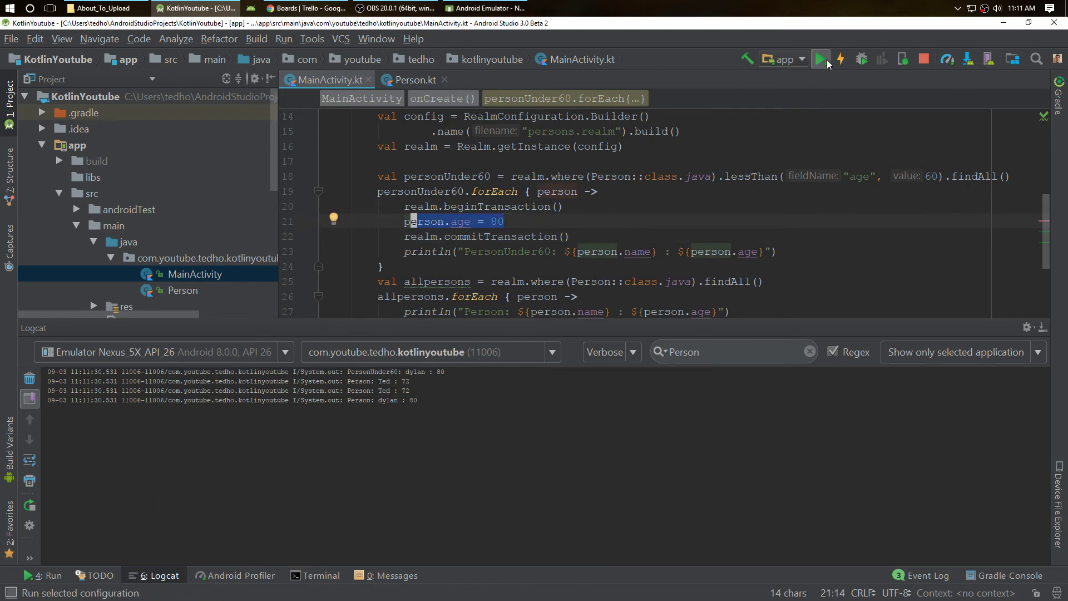
click(823, 59)
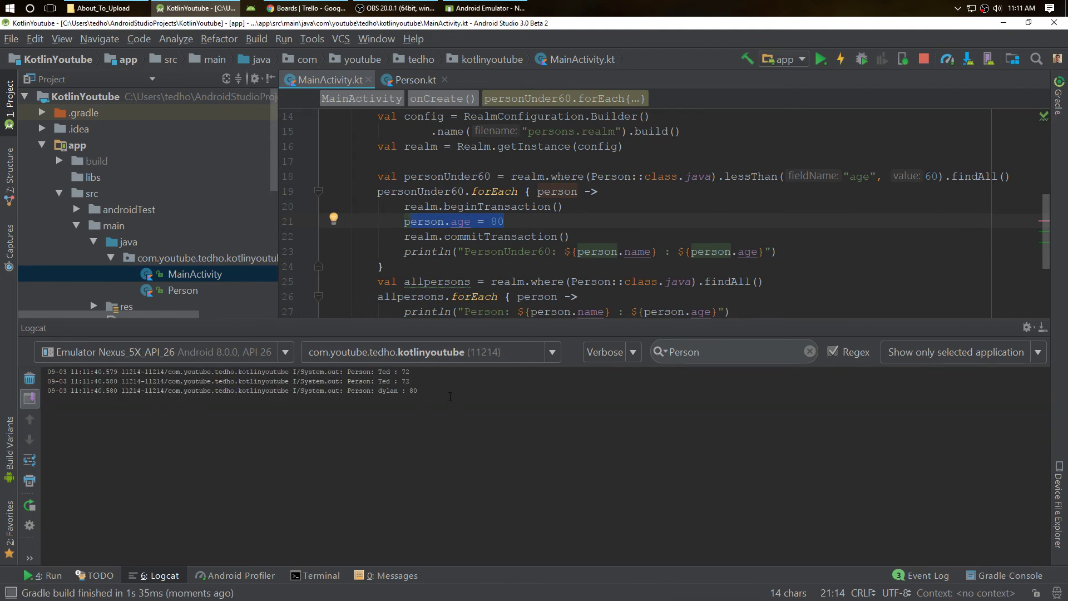
Step: Check the new log listing Ted and dylan at 80, then revisit the age line
drag(529, 391, 392, 380)
click(392, 381)
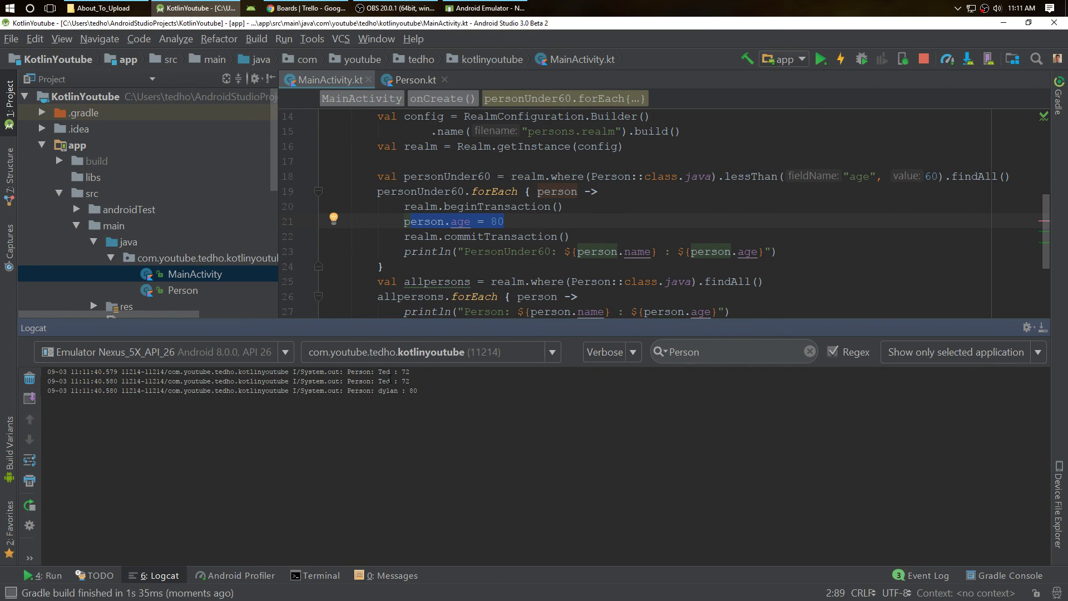
click(409, 221)
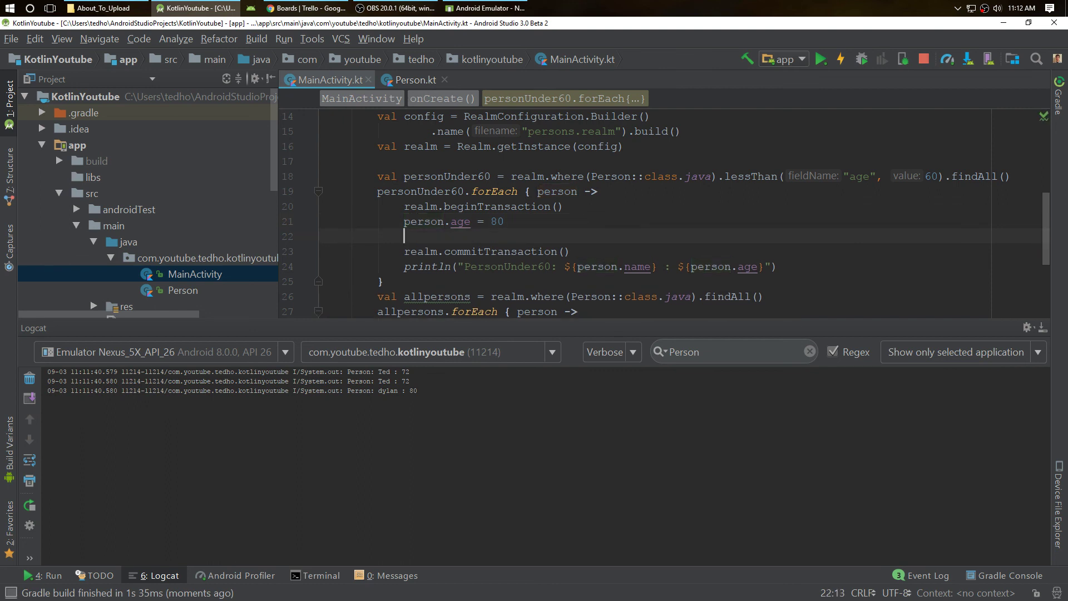
key(Down)
key(Home)
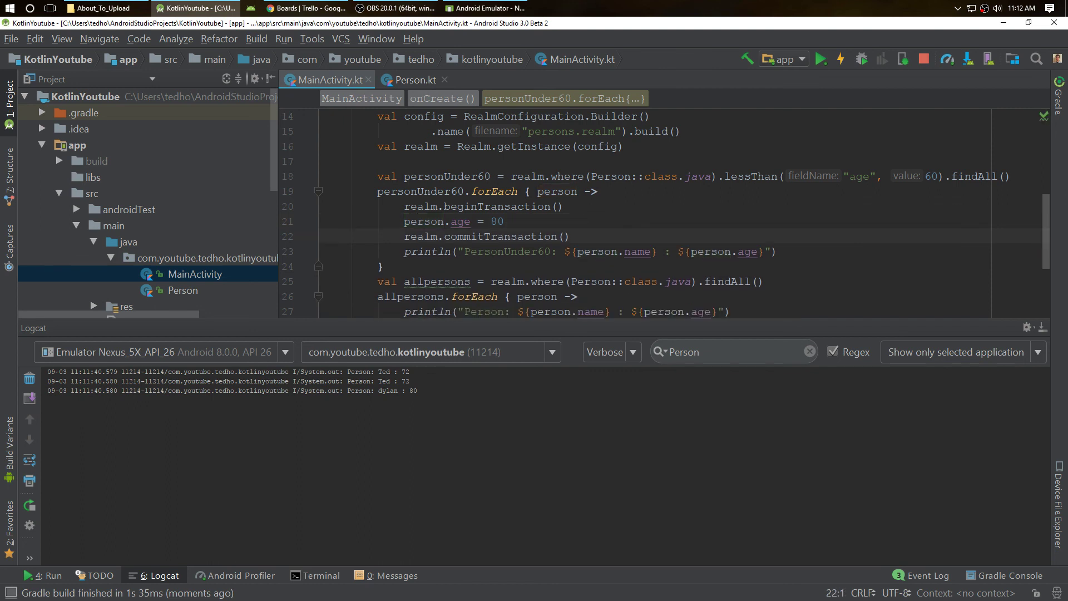